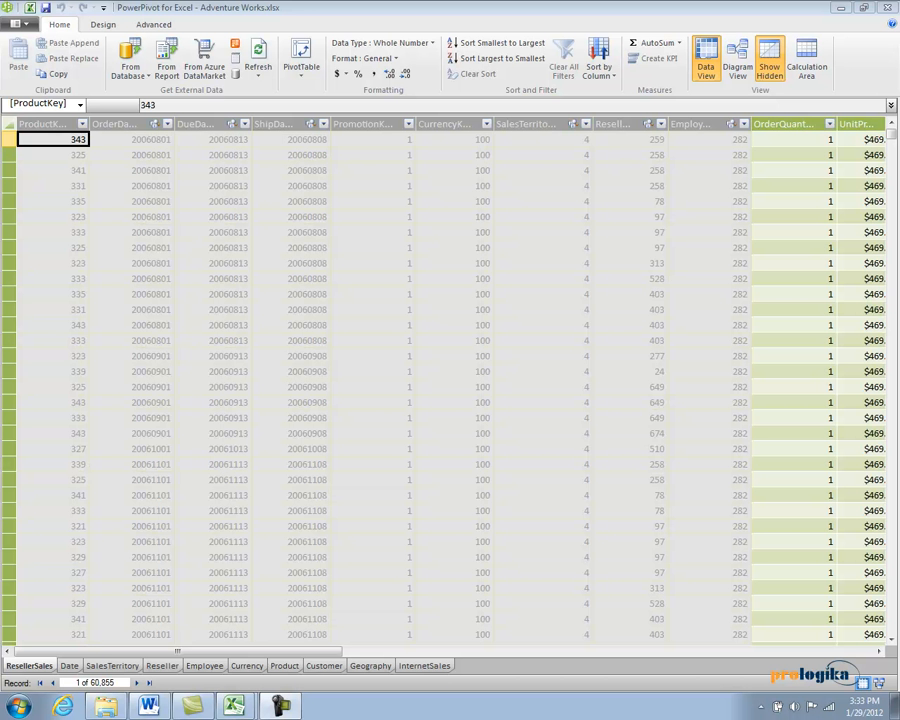
Insert a vertical chart and PivotTable layout in the existing Sheet1 worksheet, starting at cell B2.
click(302, 78)
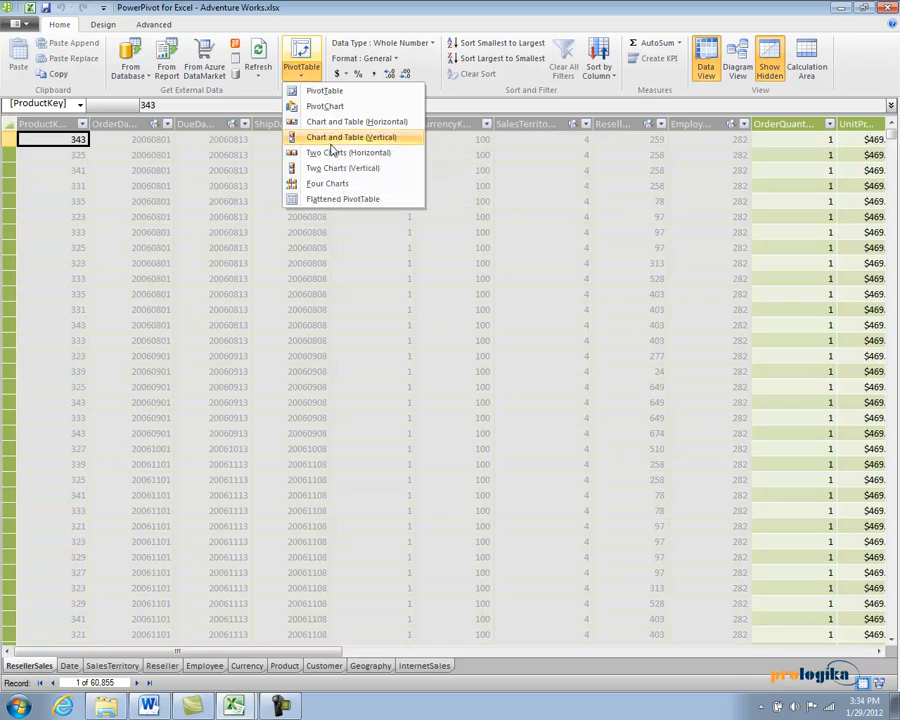
click(330, 140)
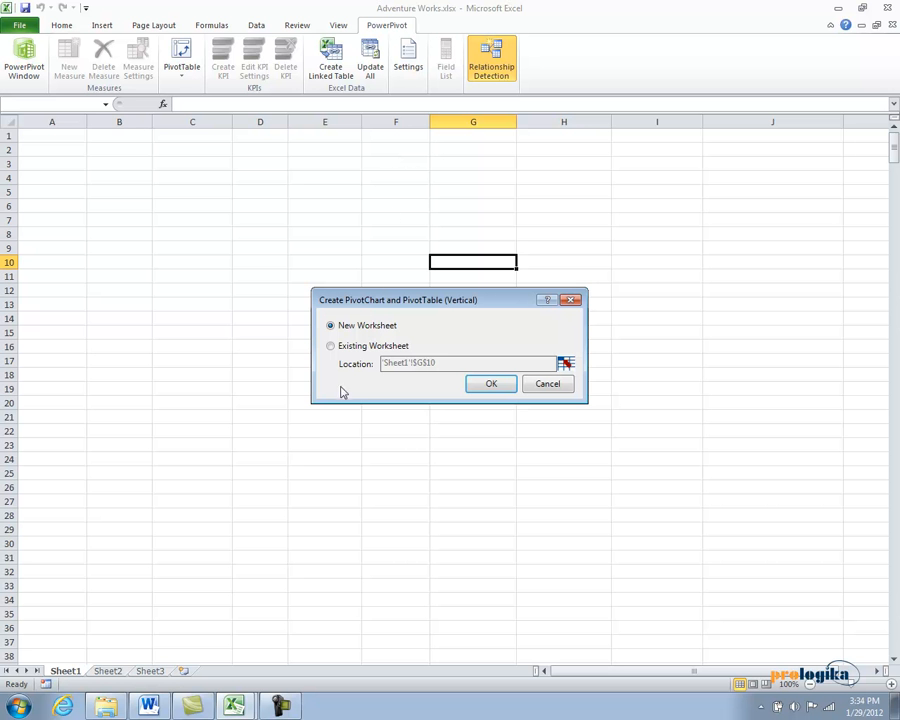
click(351, 348)
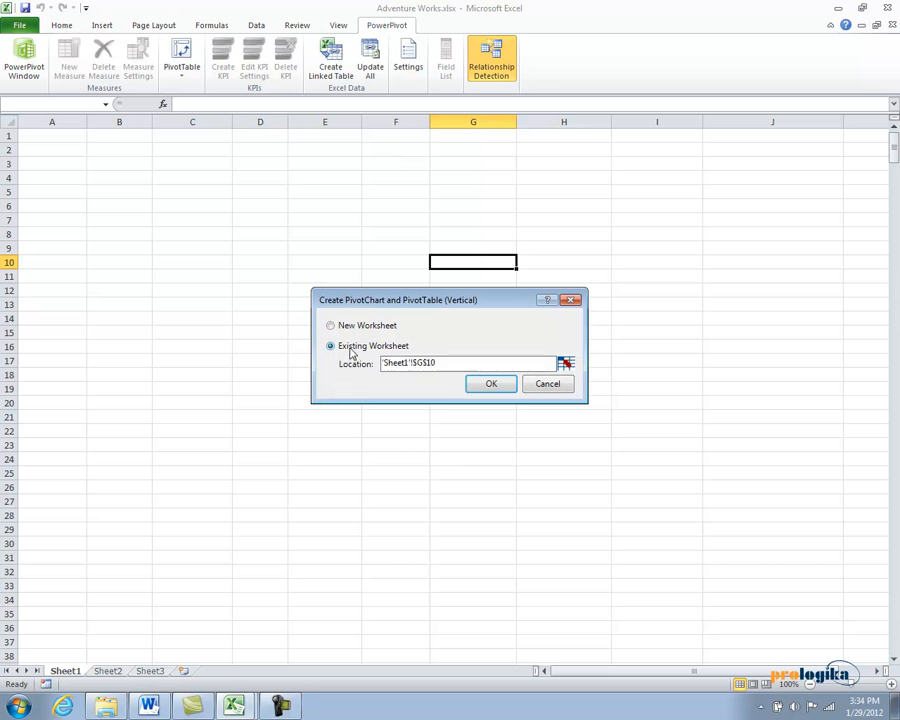
click(565, 366)
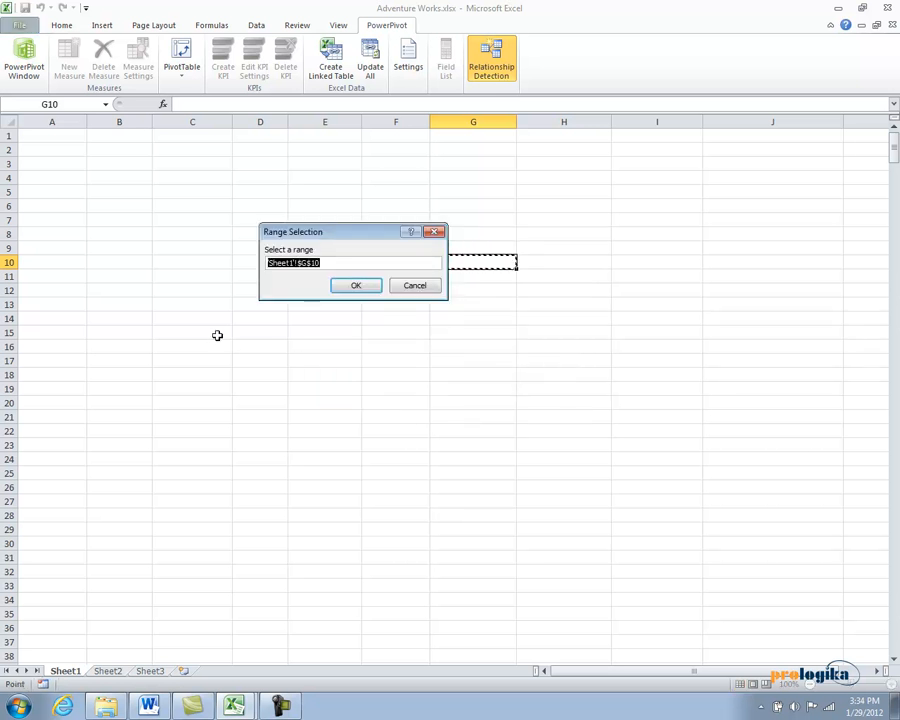
click(105, 151)
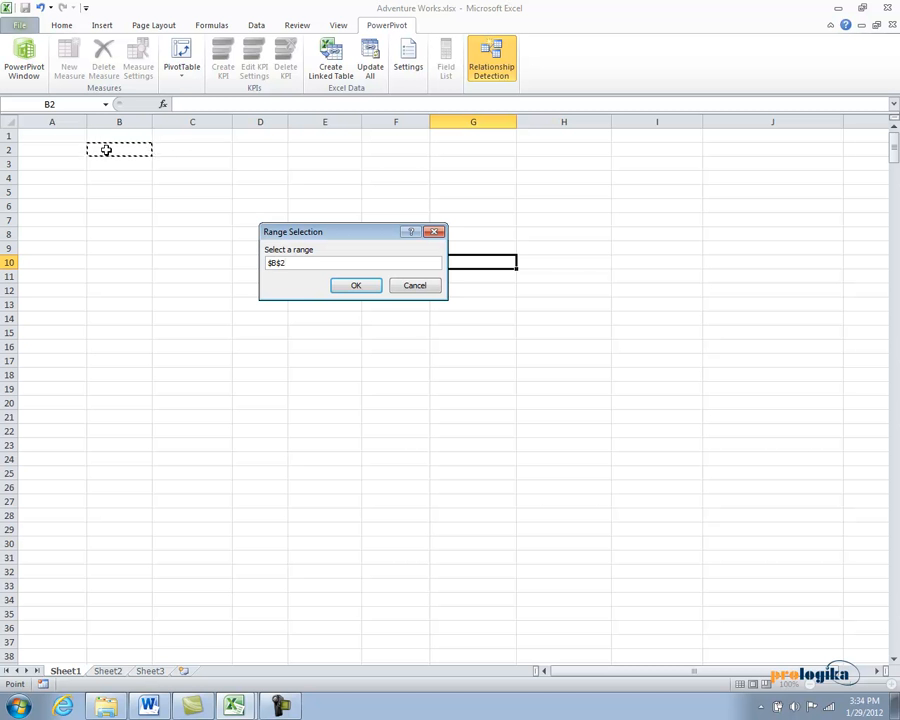
click(355, 285)
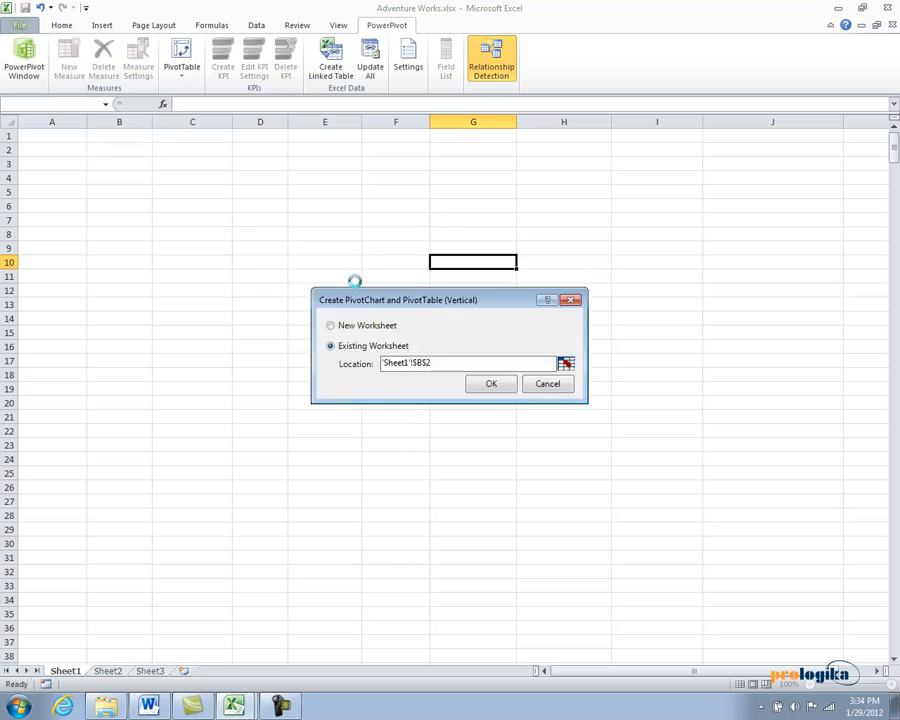
click(491, 385)
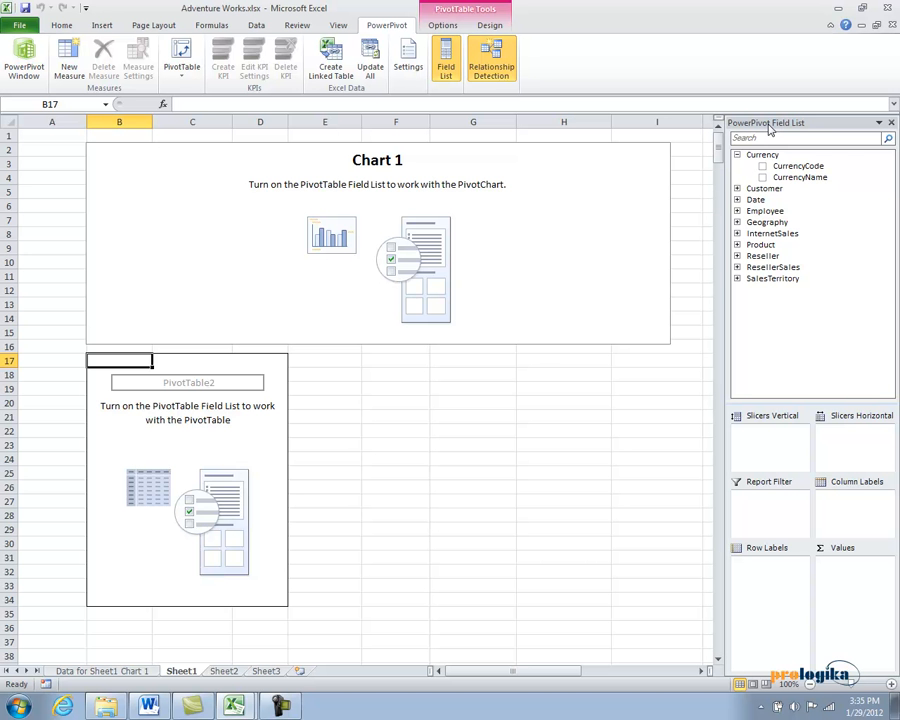
Add the SalesAmount field from the ResellerSales table to the PivotTable's values.
click(738, 189)
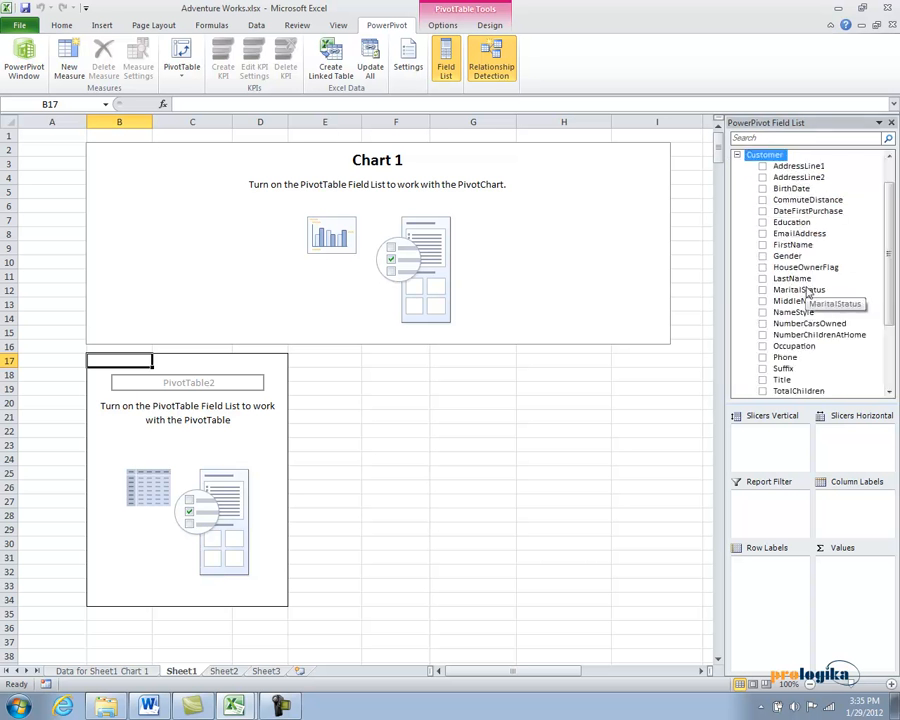
click(737, 155)
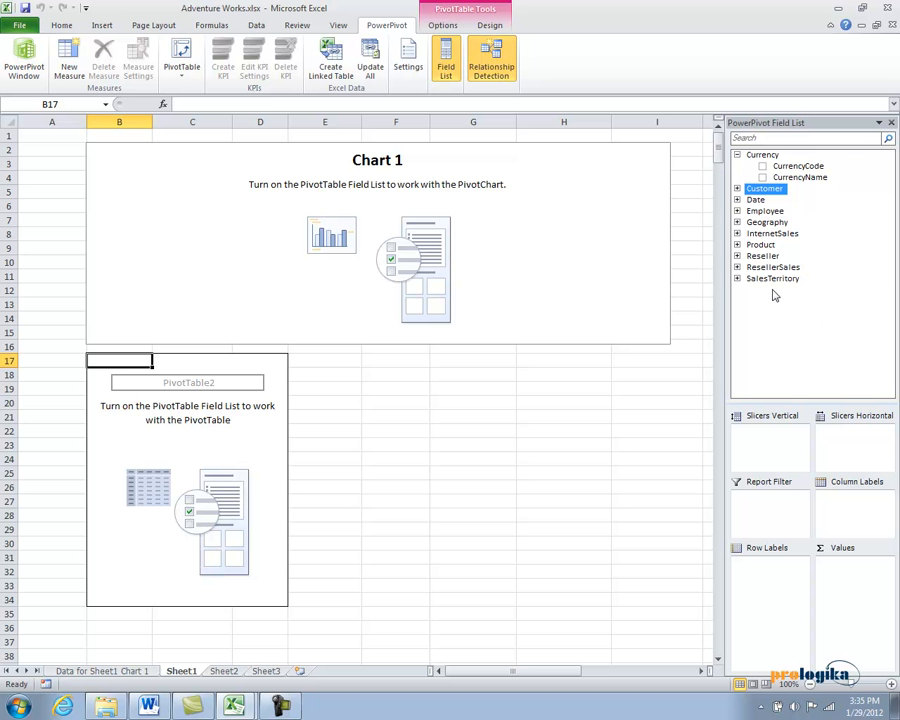
click(737, 267)
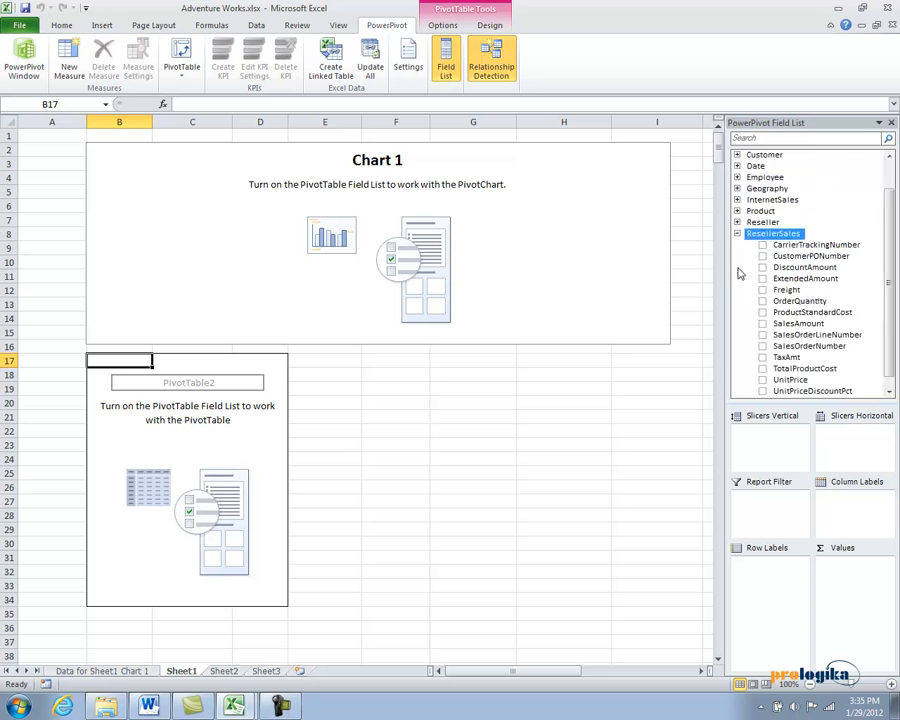
drag(888, 304, 885, 341)
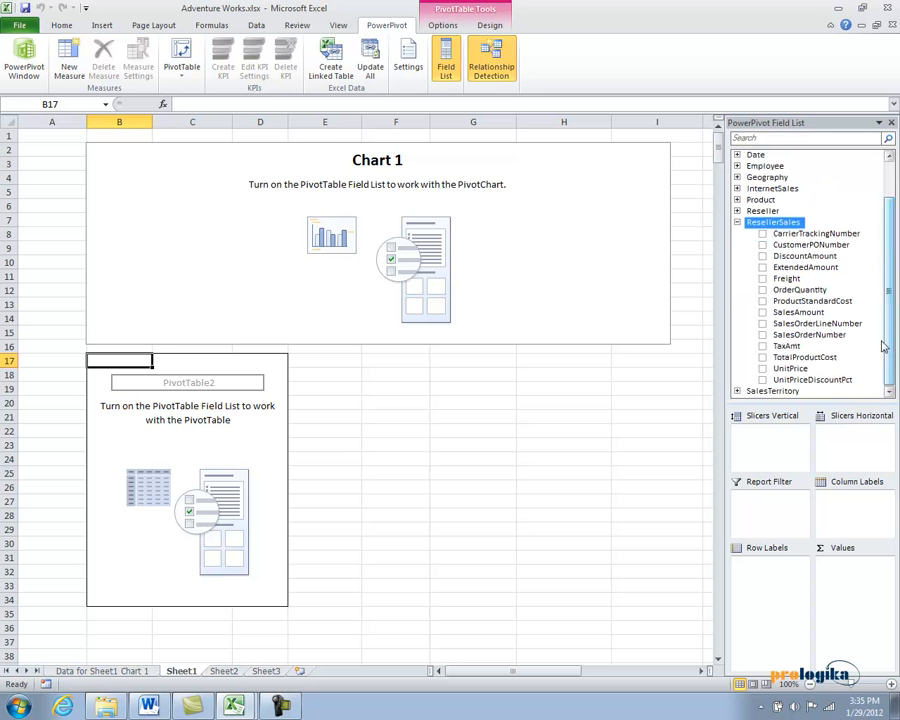
click(763, 313)
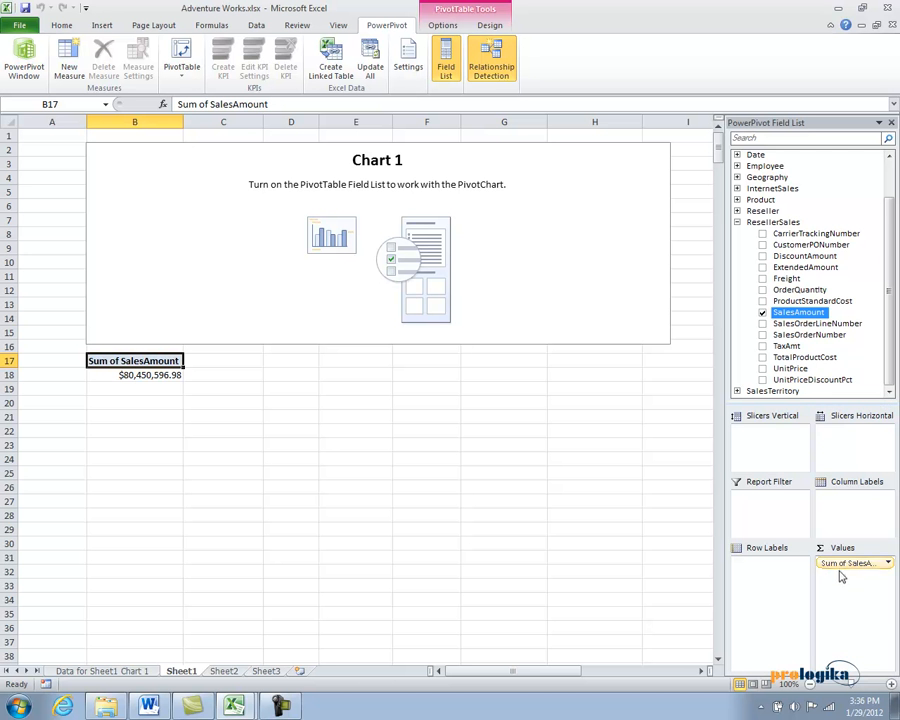
Rename the PivotTable's sales measure to SalesAmount, keeping Sum as its aggregation.
click(840, 568)
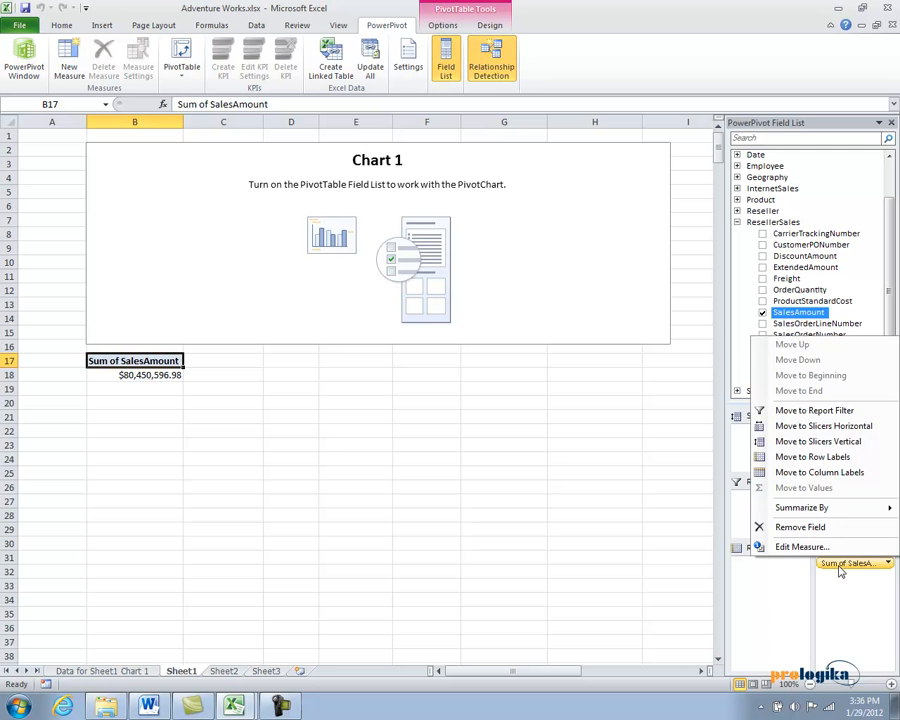
click(800, 547)
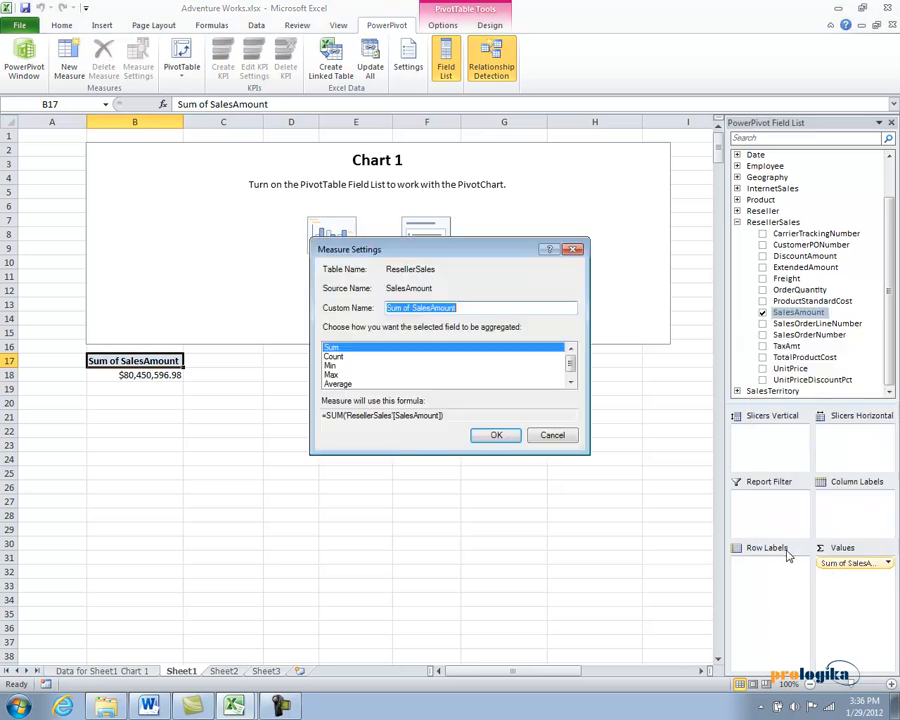
drag(507, 290, 414, 289)
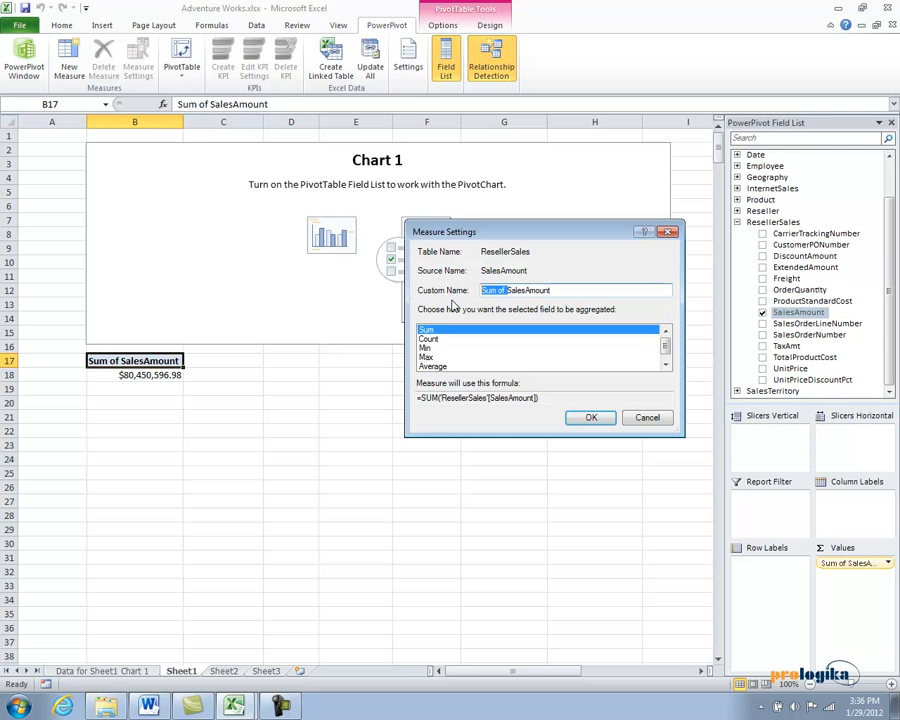
key(Delete)
click(666, 366)
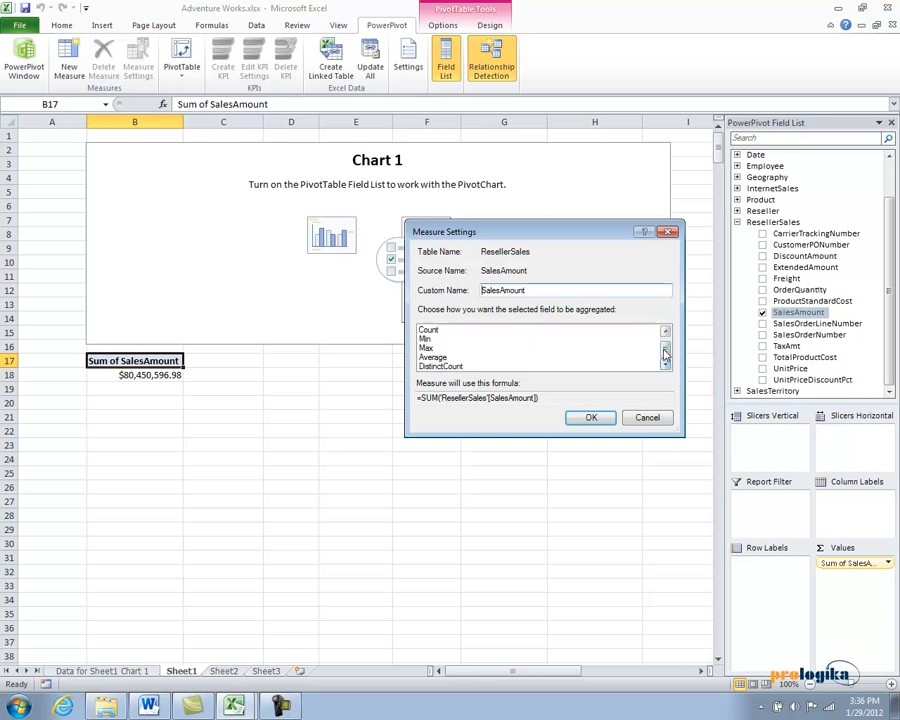
drag(665, 349, 664, 340)
drag(683, 435, 683, 475)
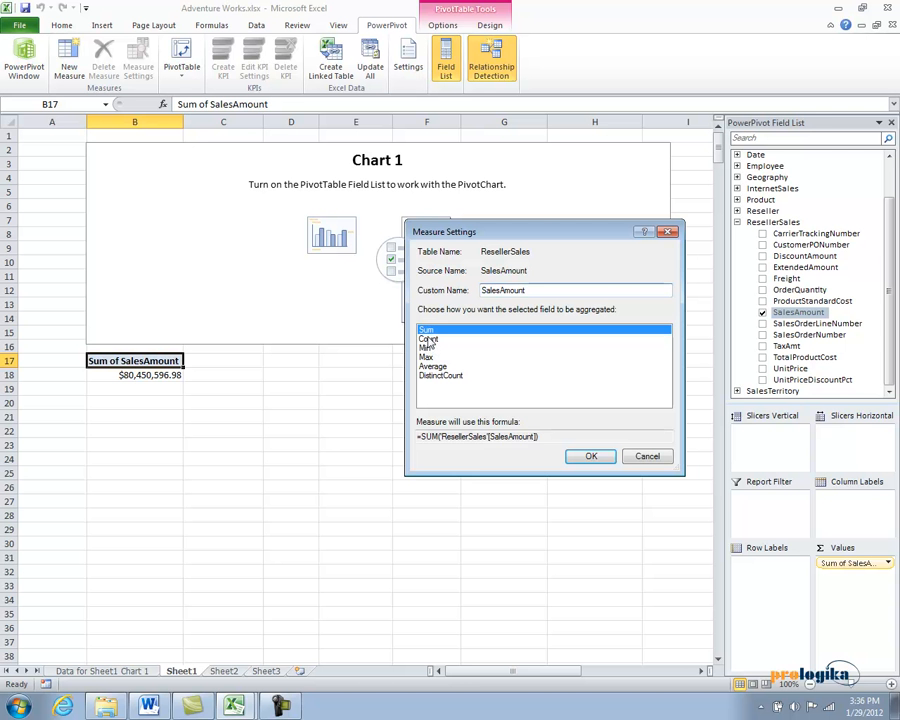
drag(512, 243, 639, 198)
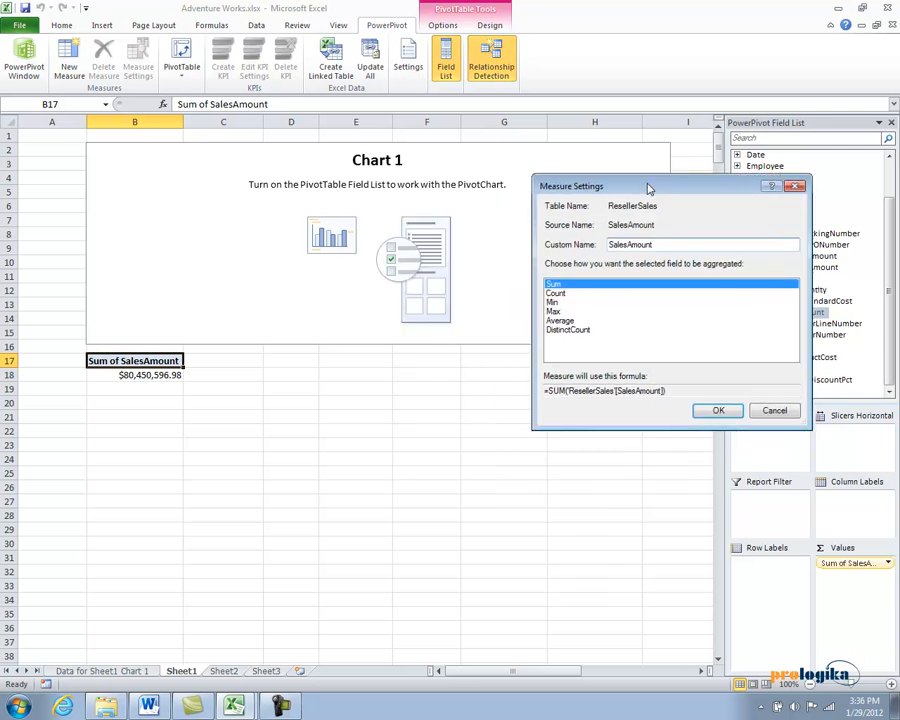
click(716, 412)
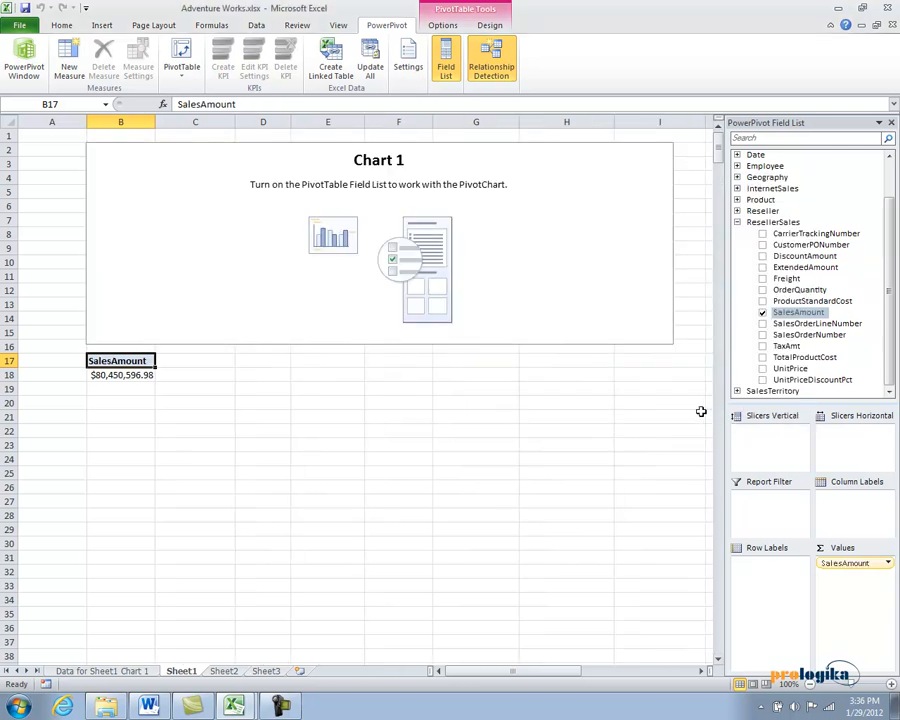
Add TerritoryCountry from the SalesTerritory table to the PivotTable's row labels.
click(737, 222)
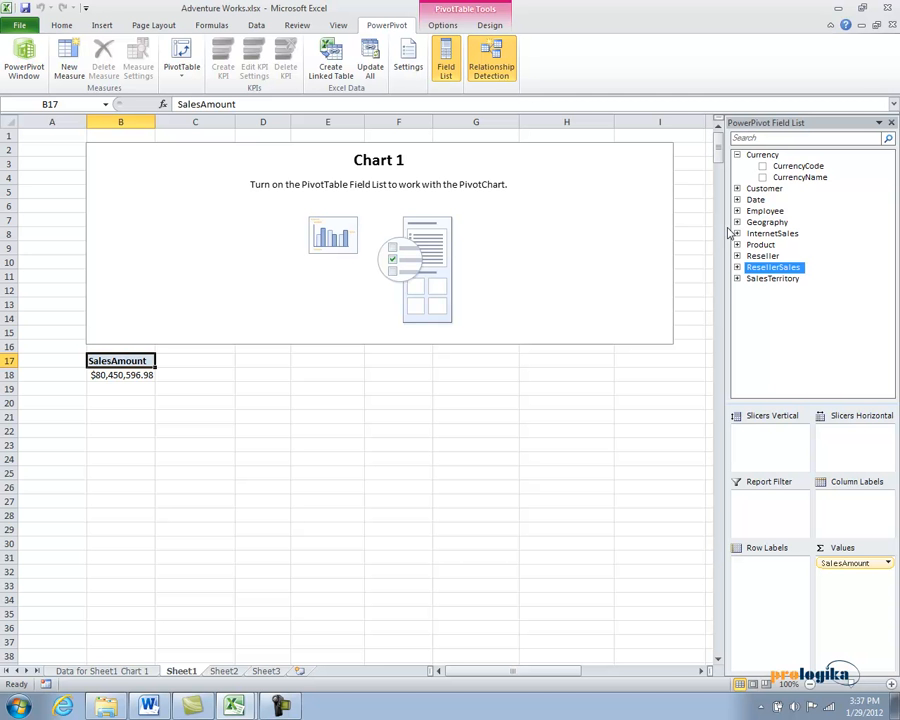
click(738, 280)
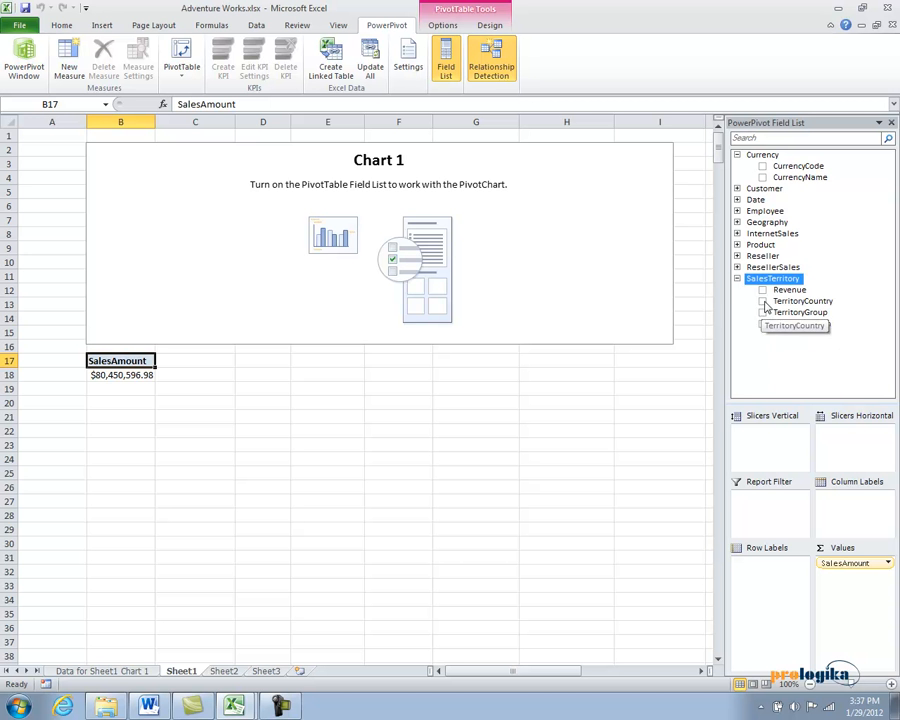
click(763, 301)
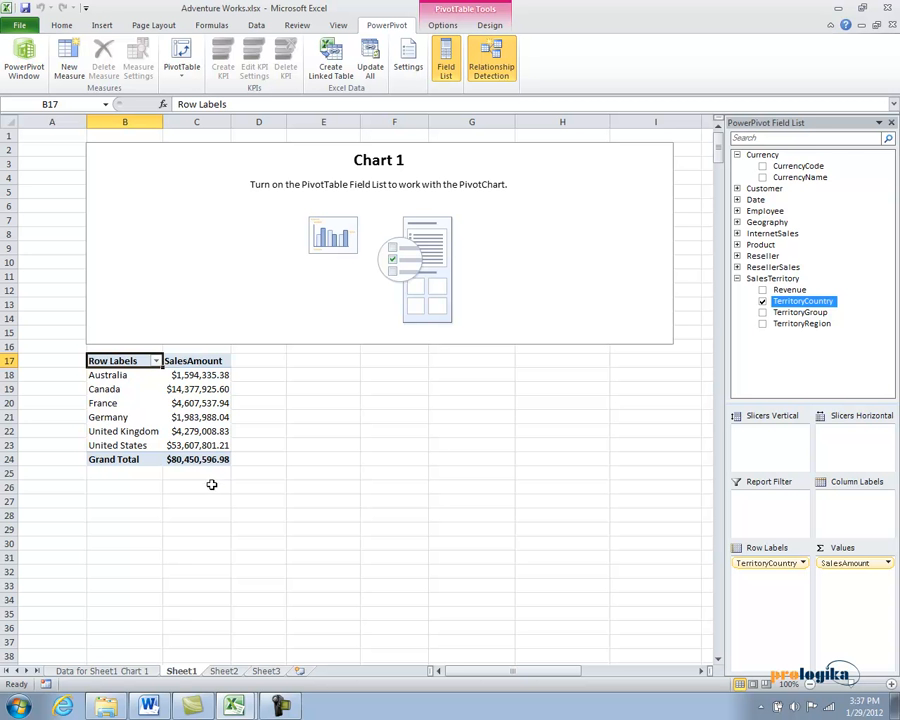
Place CalendarYear from the Date table in the PivotTable's column labels.
click(741, 283)
click(739, 280)
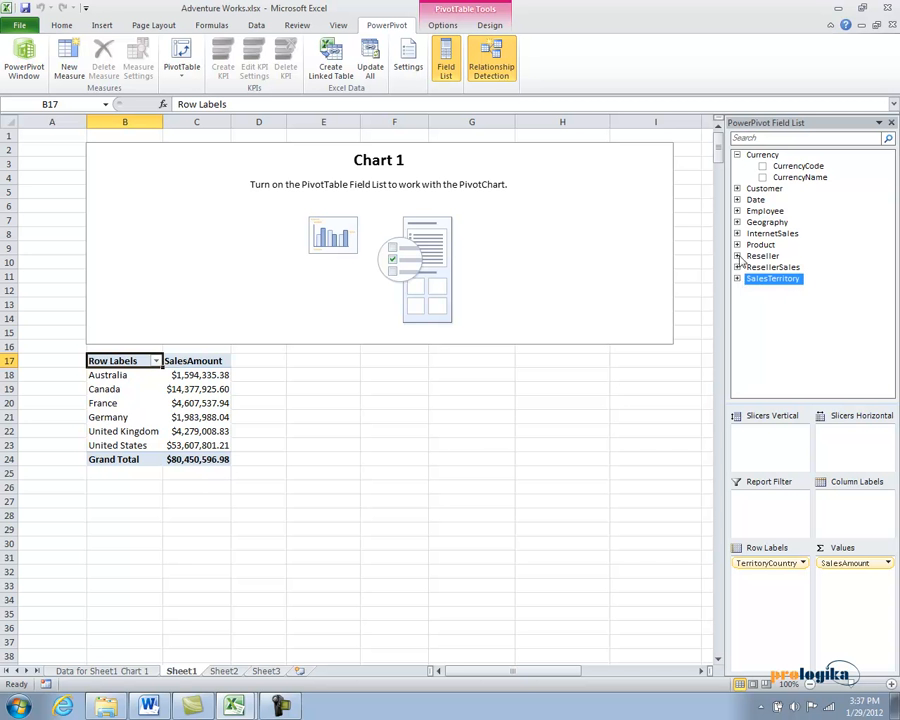
click(738, 201)
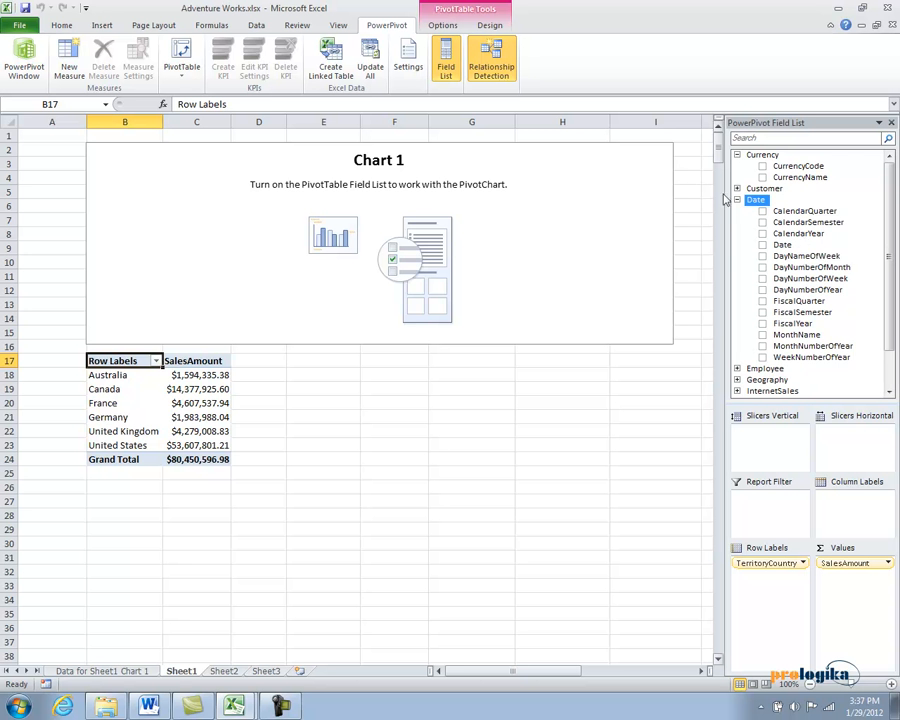
drag(793, 238, 843, 512)
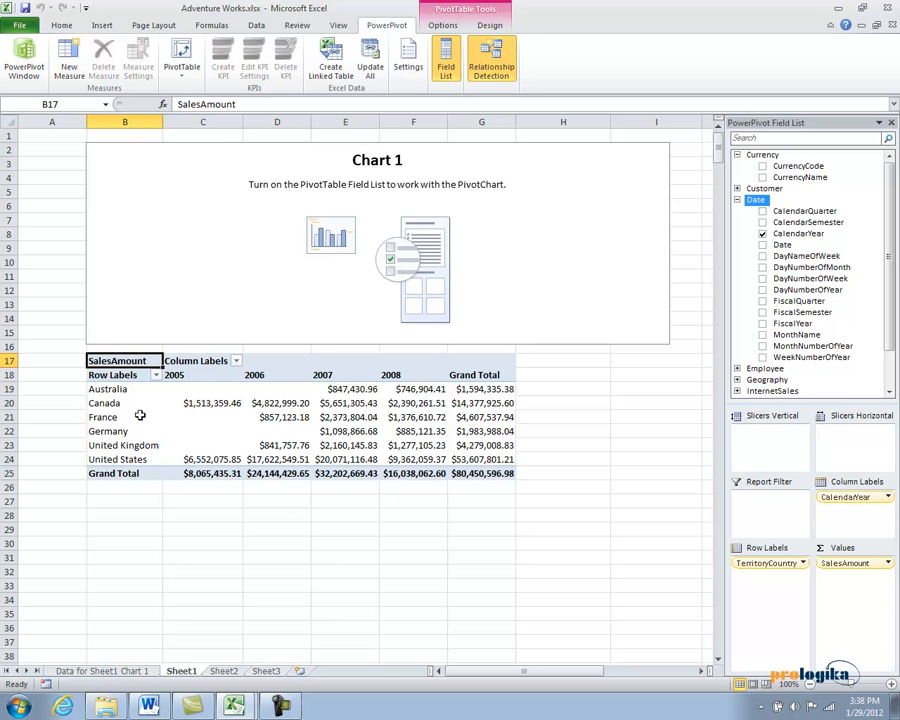
click(153, 375)
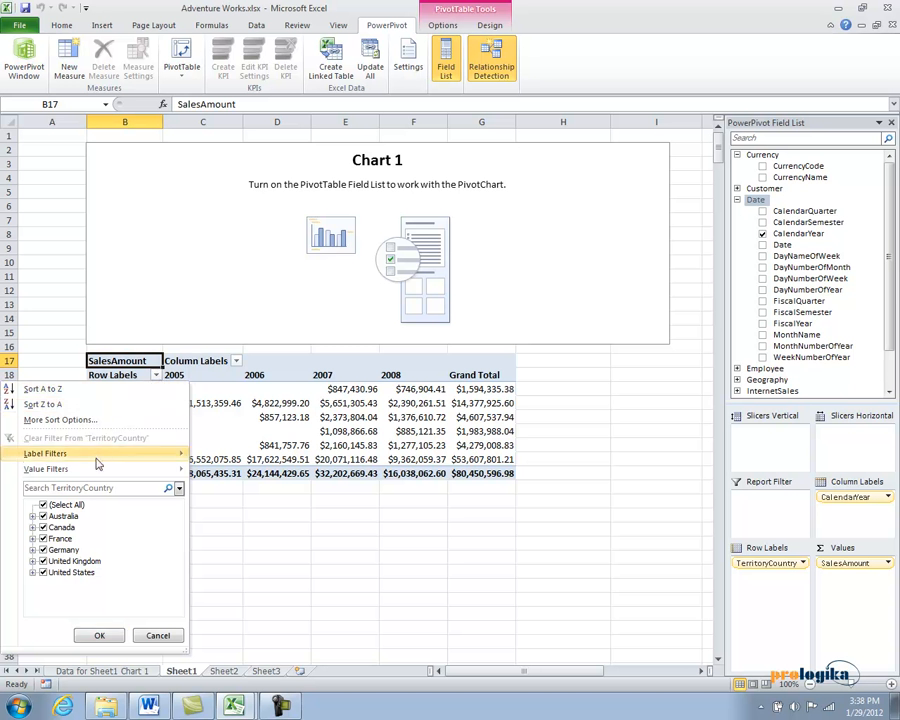
mouse_move(90, 472)
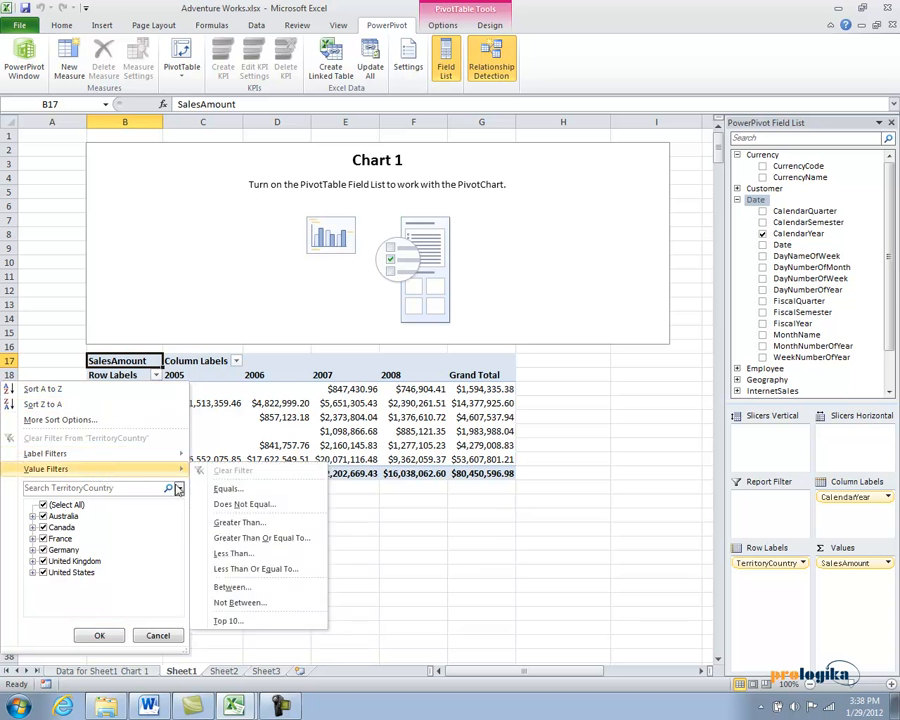
click(163, 637)
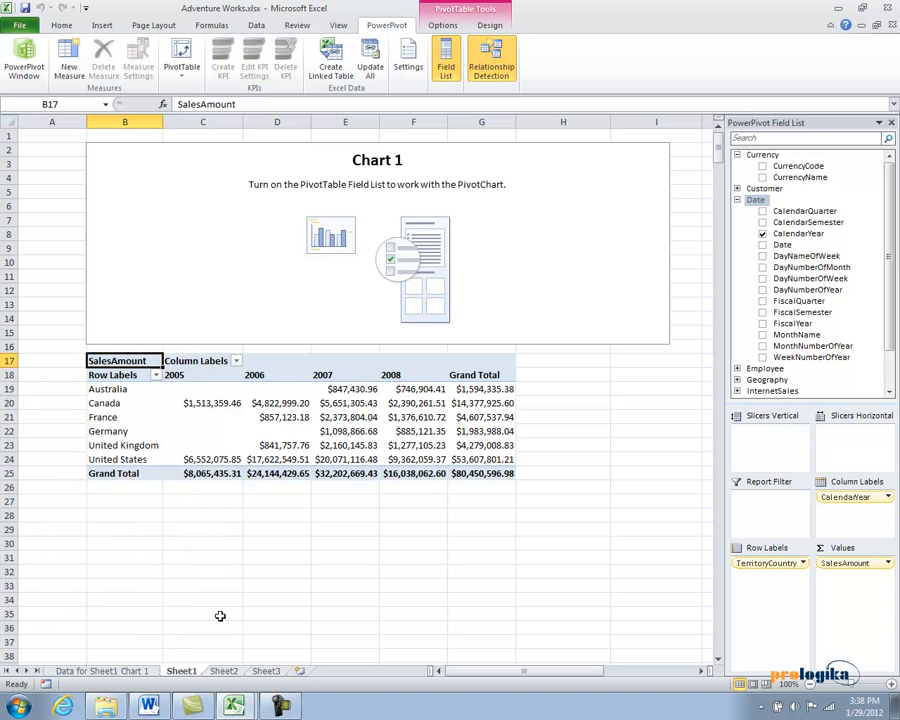
Add ProductCategory from the Product table to the PivotTable as a report filter.
click(737, 200)
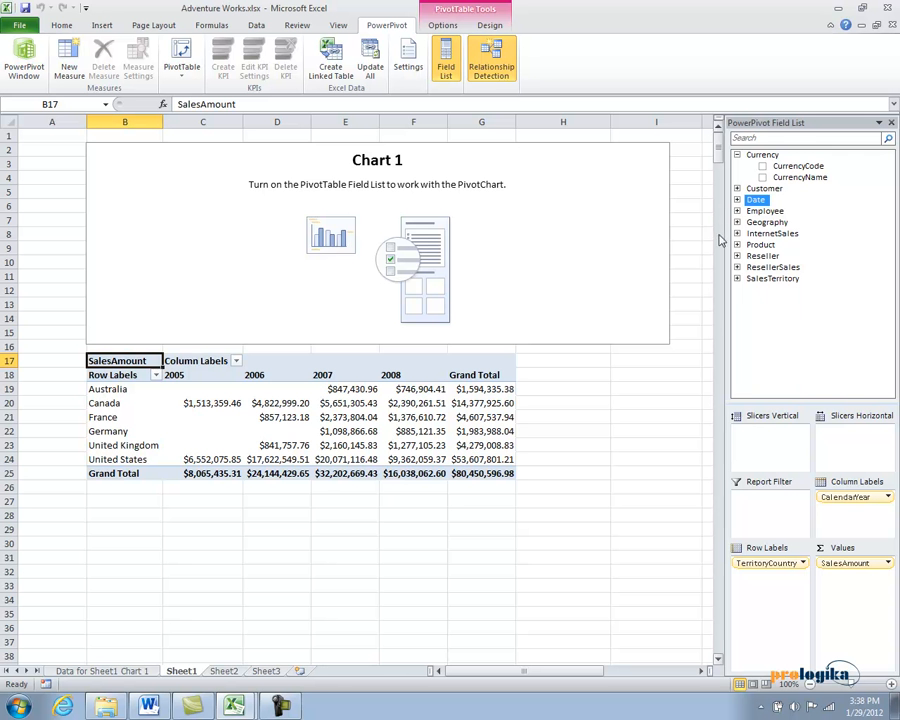
click(737, 246)
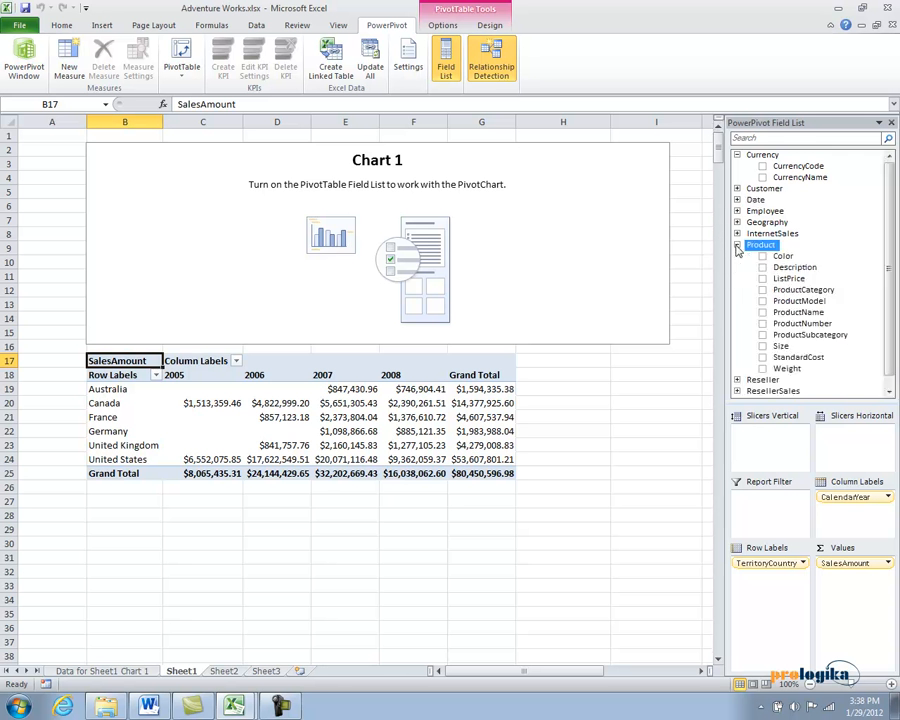
drag(815, 295, 755, 512)
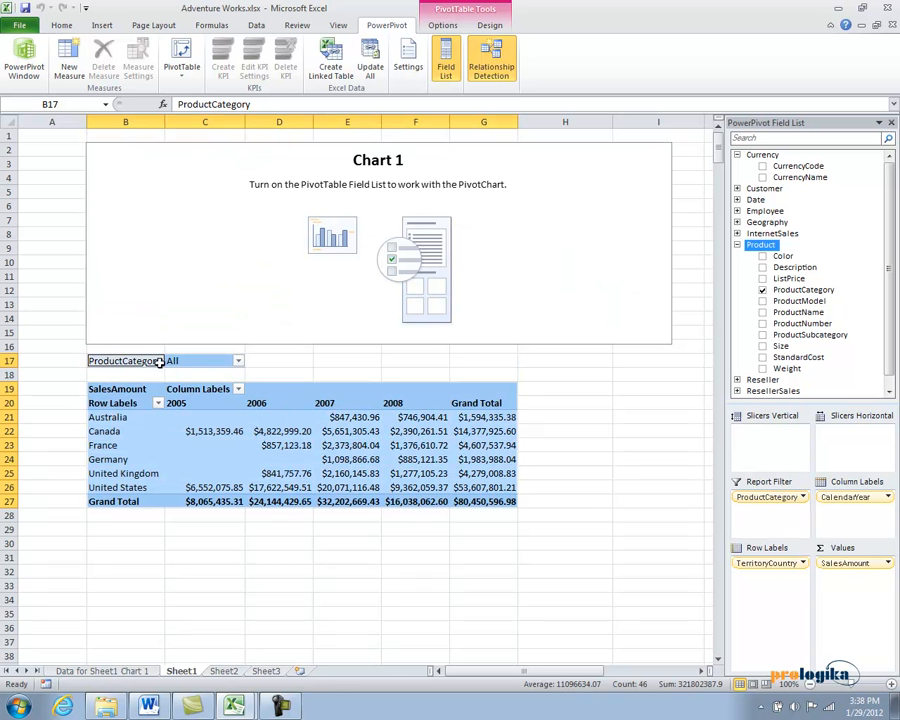
Filter the PivotTable report to the Bikes product category.
click(239, 362)
click(88, 395)
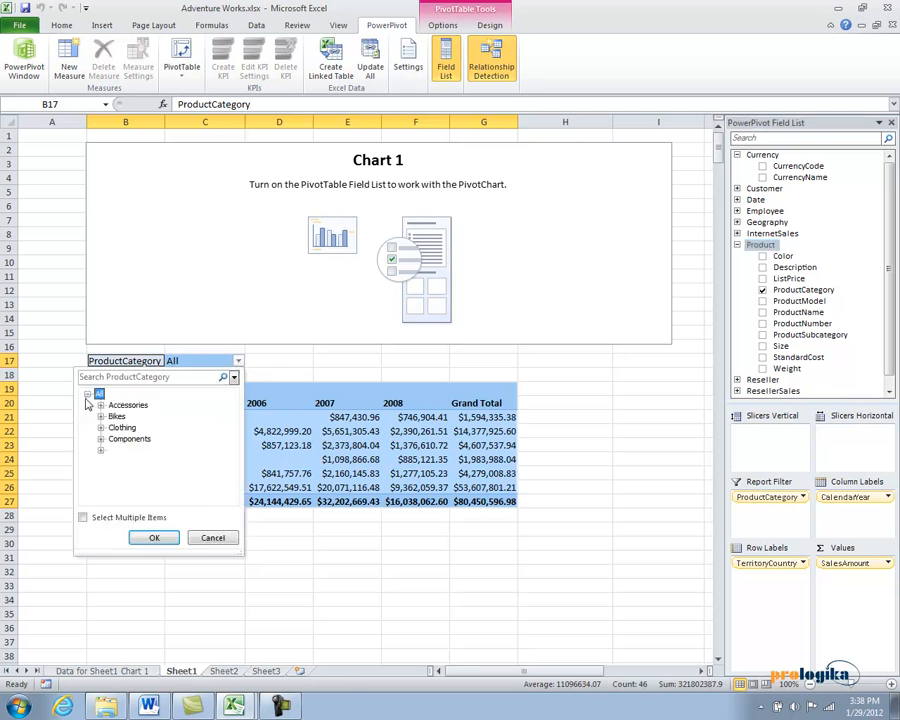
click(117, 417)
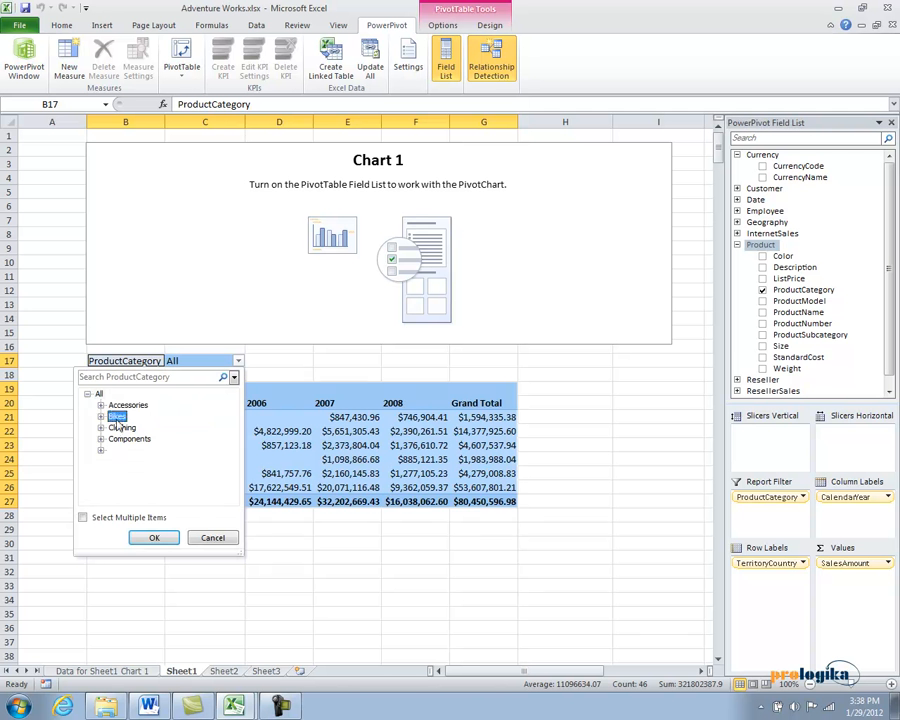
click(147, 537)
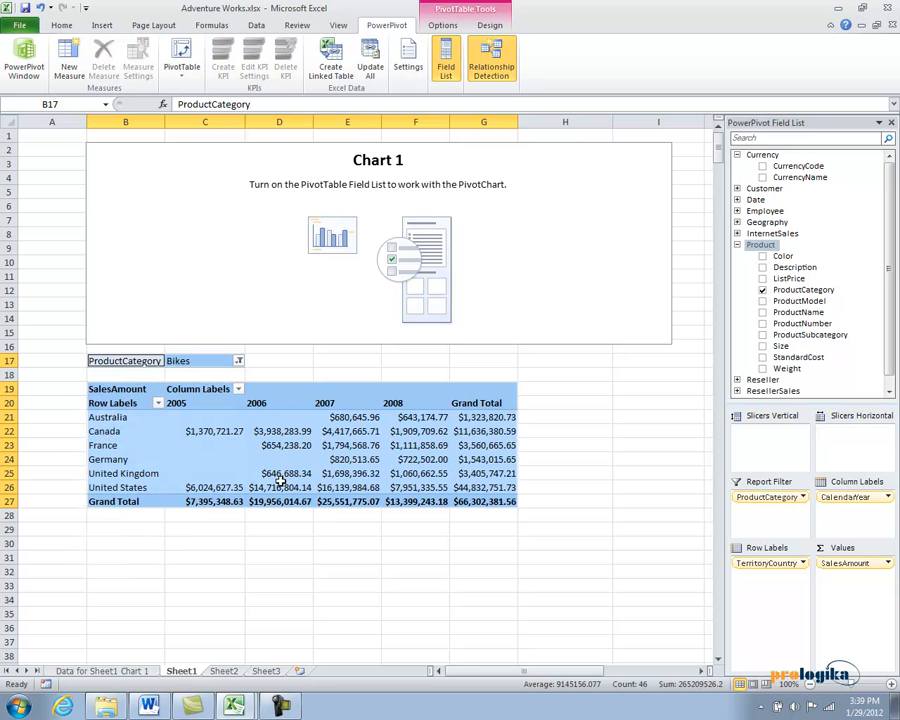
Show the underlying detail rows for the Germany 2007 sales amount on a separate sheet.
click(345, 431)
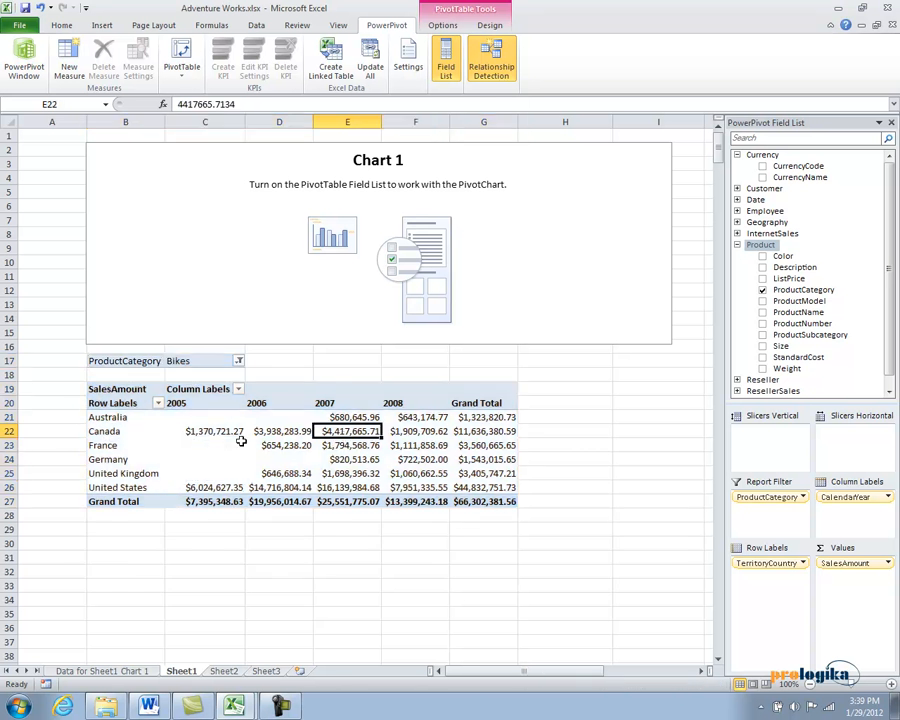
click(347, 459)
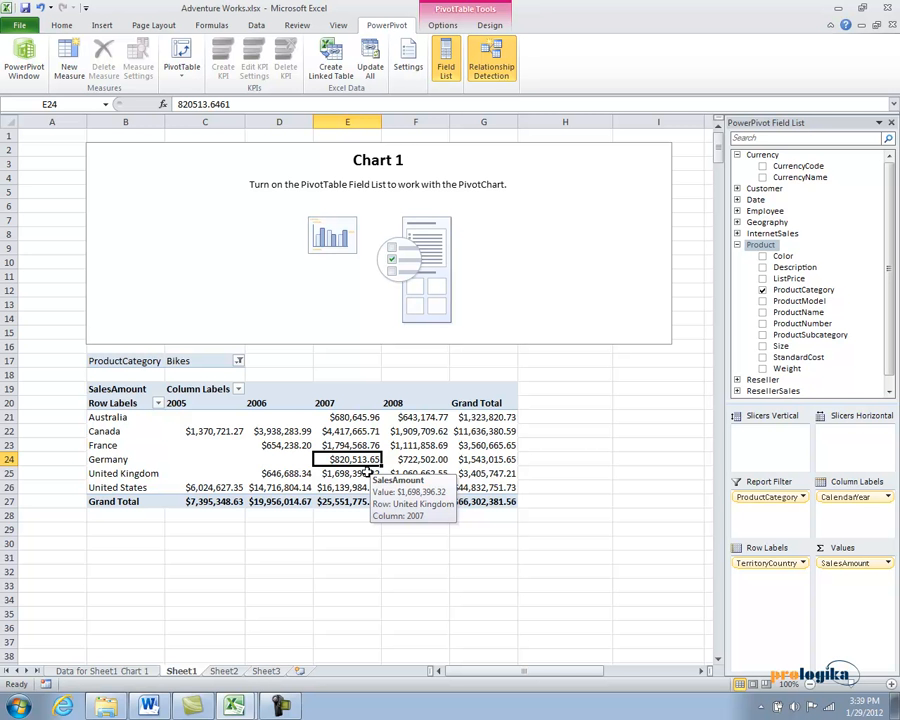
right_click(366, 462)
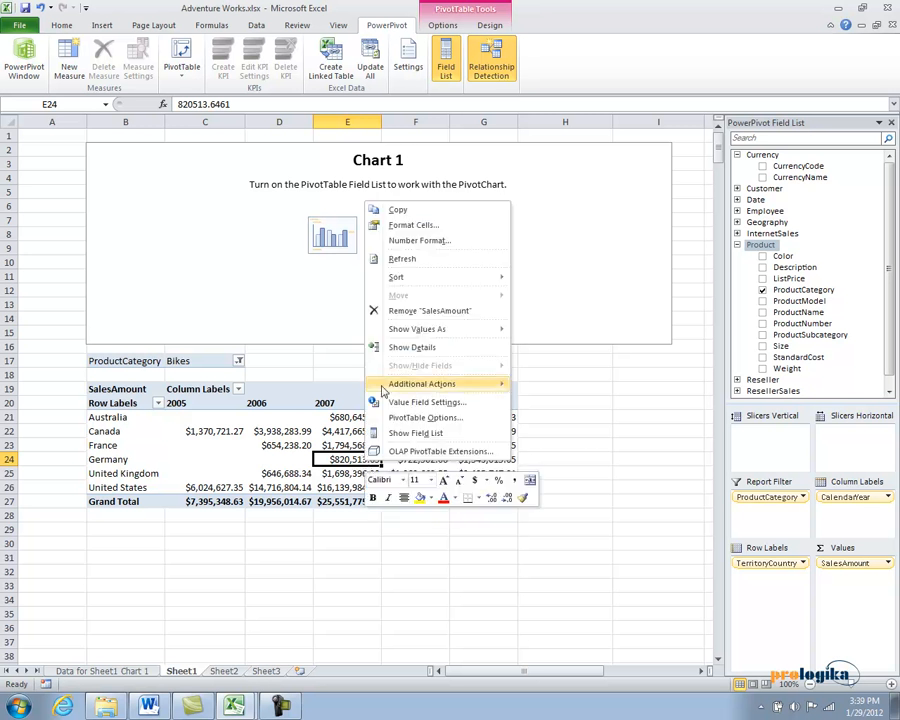
click(375, 346)
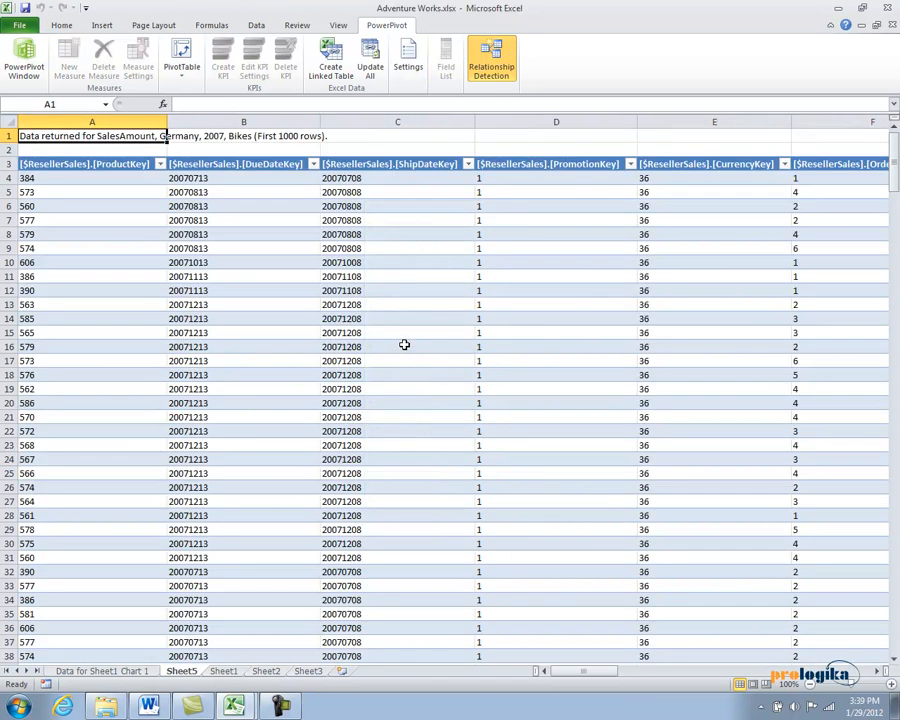